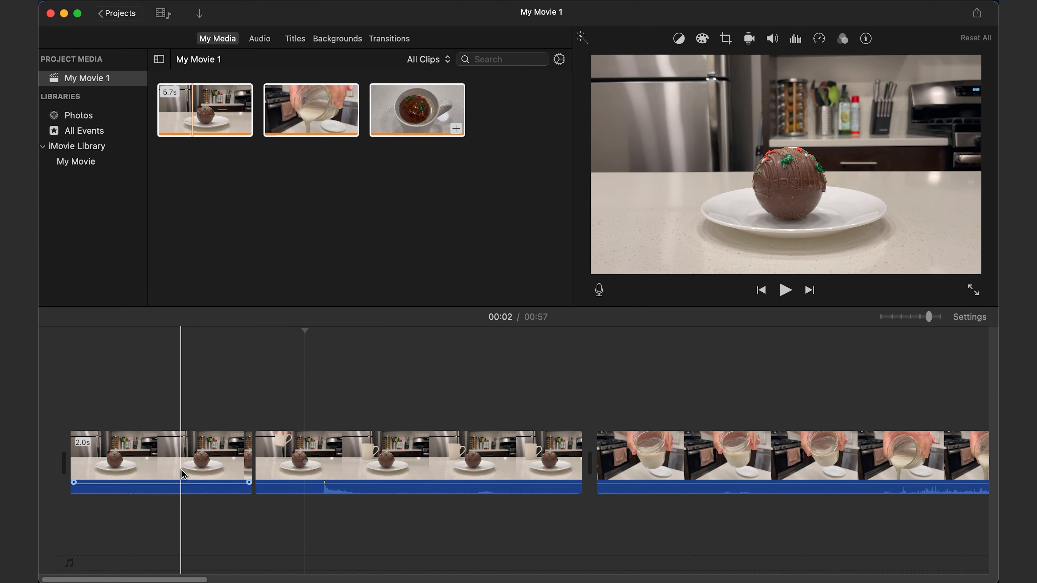
- Delete the 2.0 s opening segment, then split the following chocolate-ball clip midway and delete its second part
left_click(182, 471)
key("Delete")
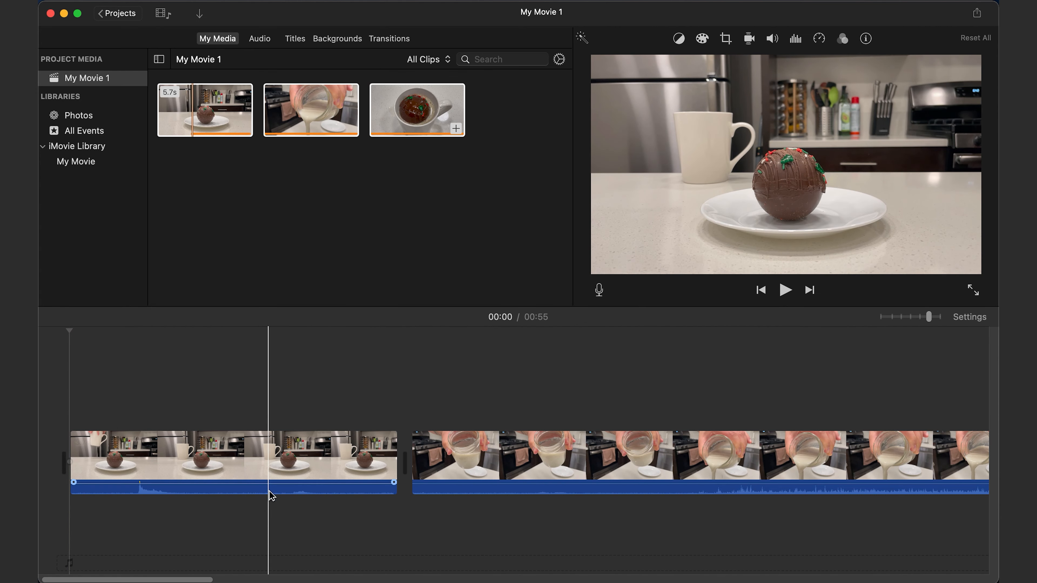
left_click(275, 472)
key("super+b")
left_click(347, 461)
key("Delete")
left_click(206, 527)
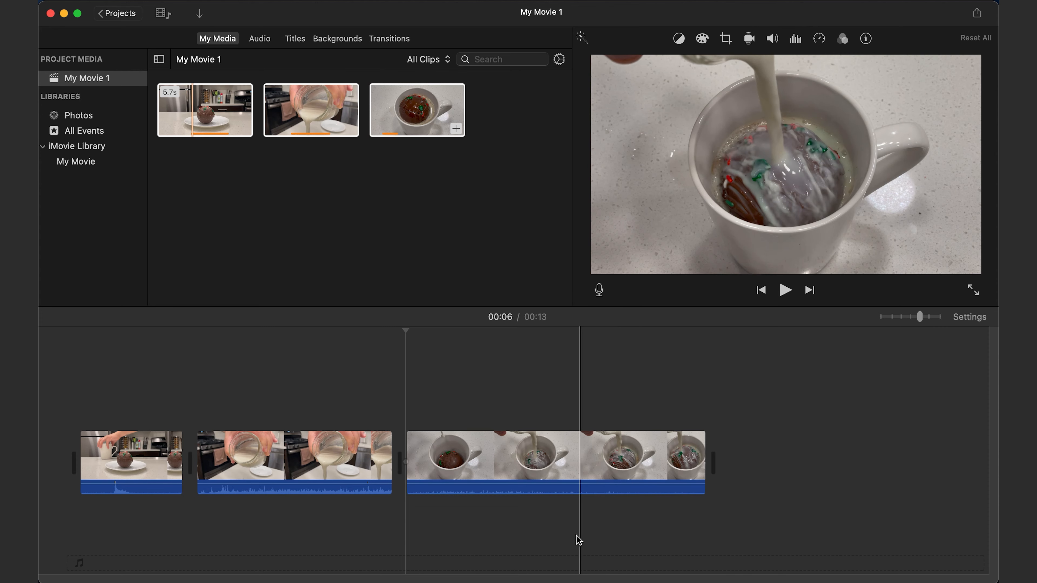
- Show the speed editor on the third clip, slow the clip to 10.9 s, and undo the speed change
left_click(519, 467)
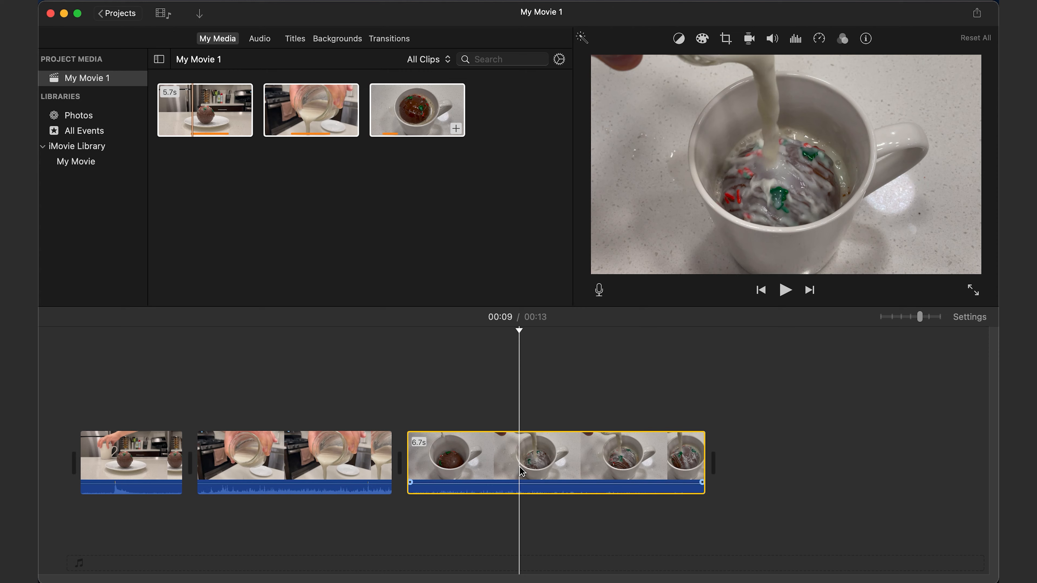
right_click(522, 471)
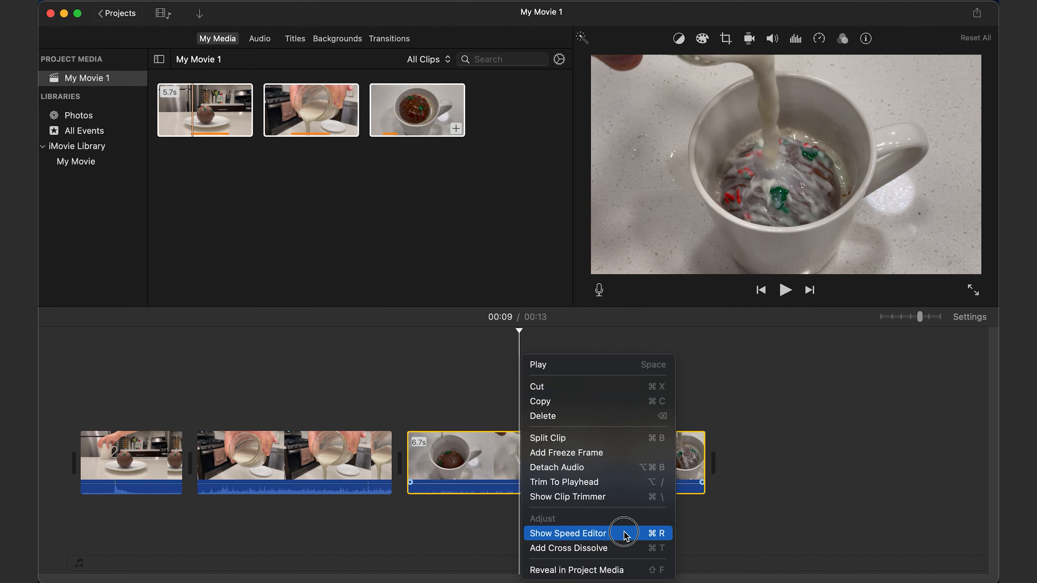
left_click(591, 474)
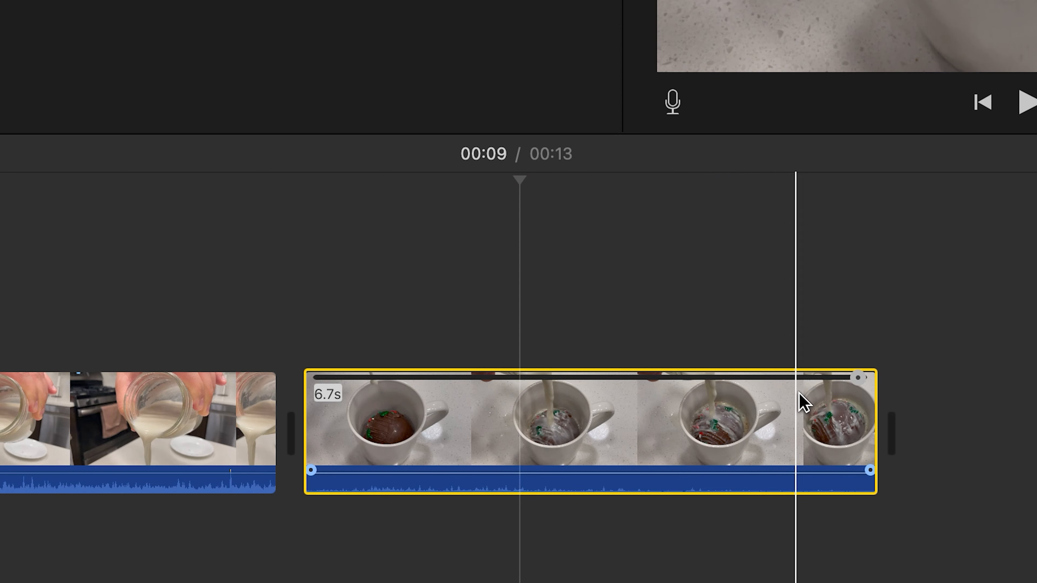
left_click(840, 412)
left_click(857, 381)
left_click_drag(856, 381, 1036, 380)
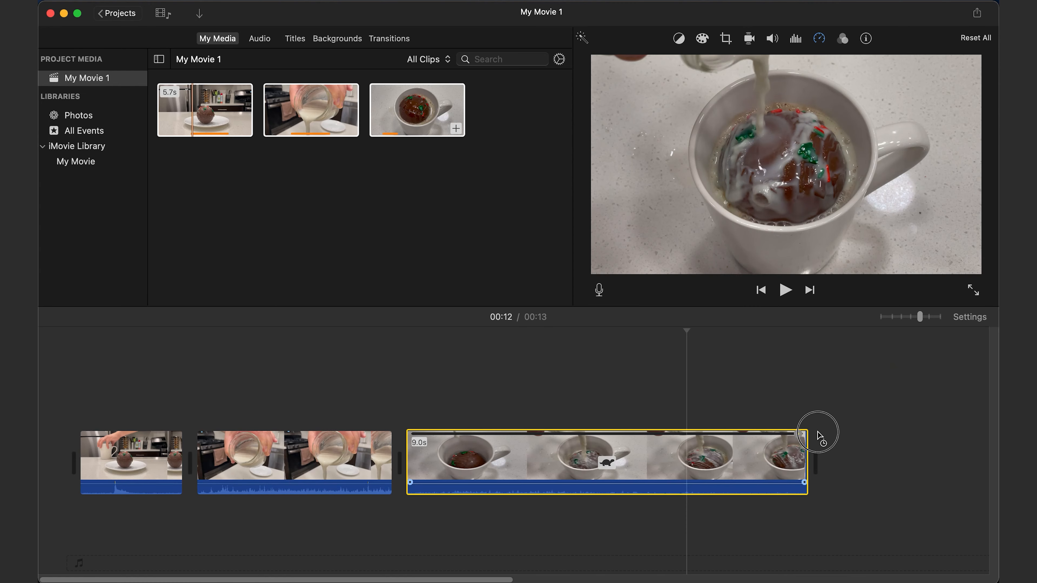
left_click_drag(818, 432, 896, 432)
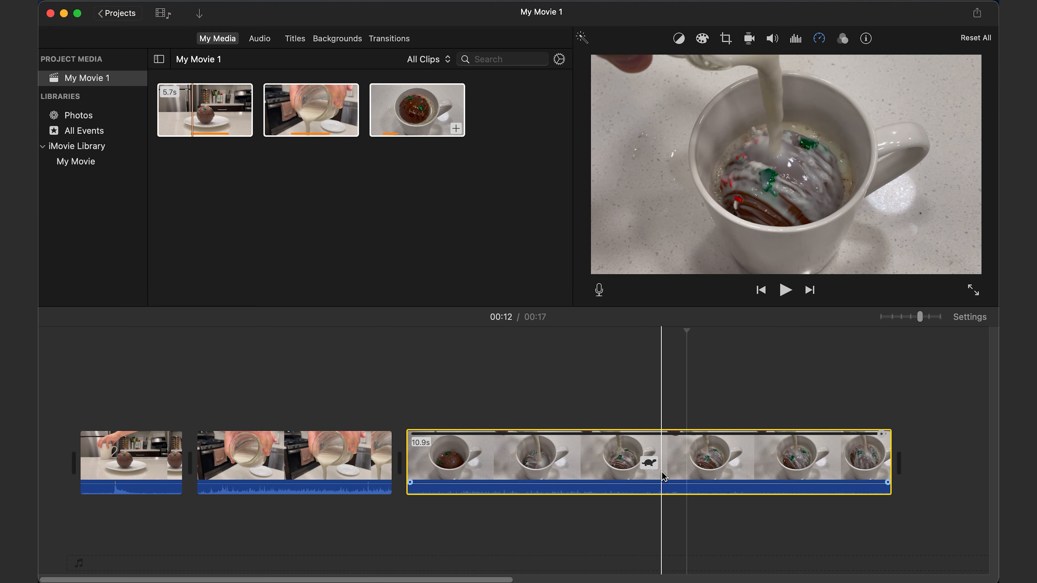
key("super+z")
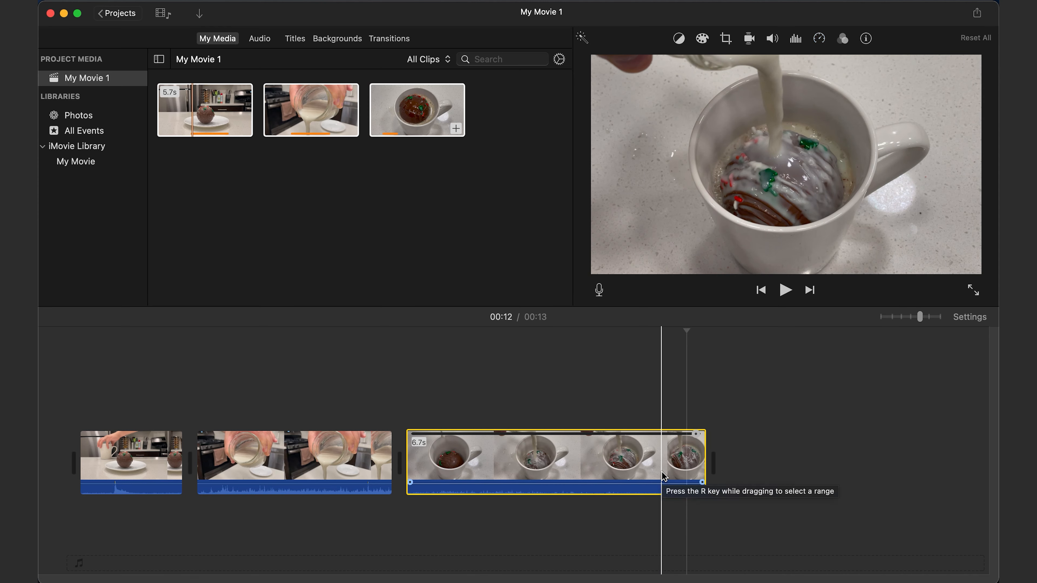
- Speed up the third clip to about 3.2 s in the speed editor and undo the change
left_click_drag(699, 437, 542, 447)
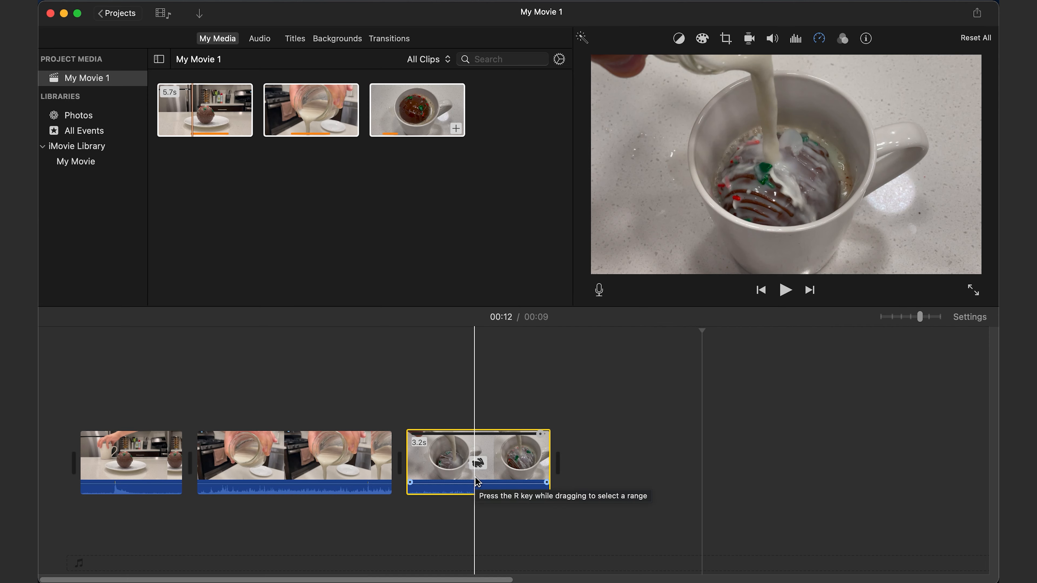
key("super+z")
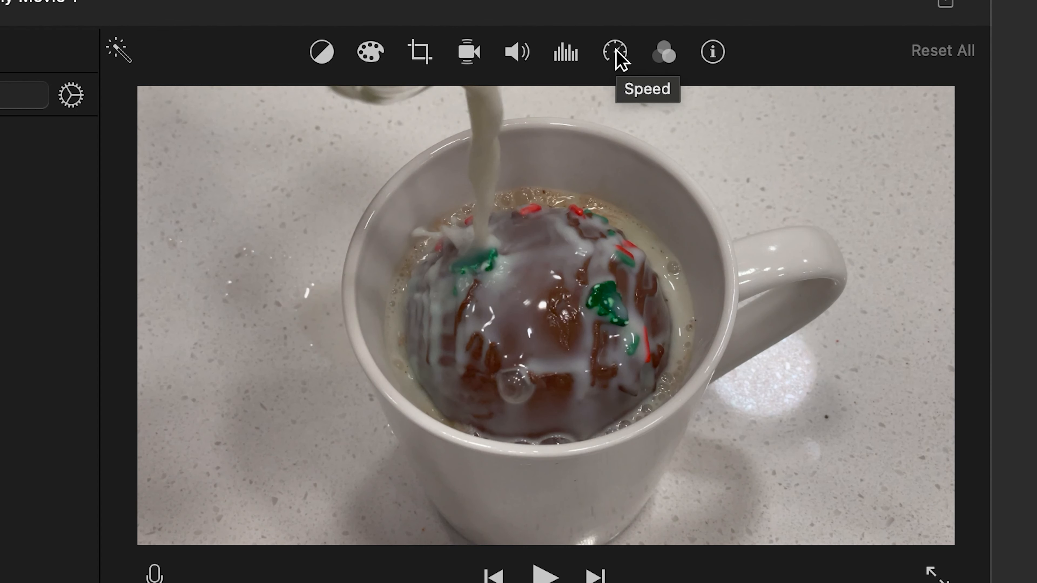
- Set the third clip's speed to Slow and preview the playback
left_click(617, 54)
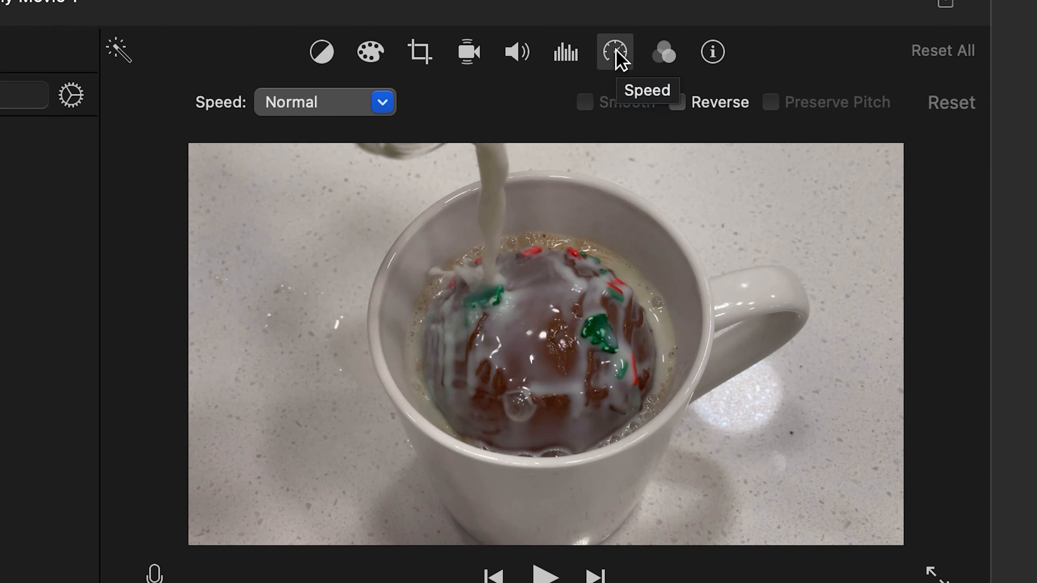
left_click(382, 105)
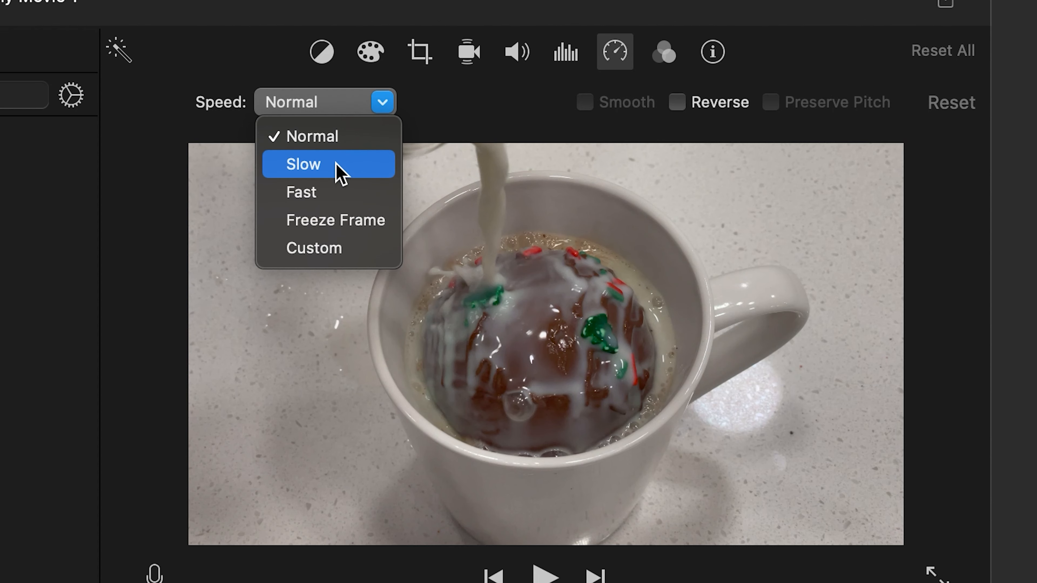
left_click(339, 173)
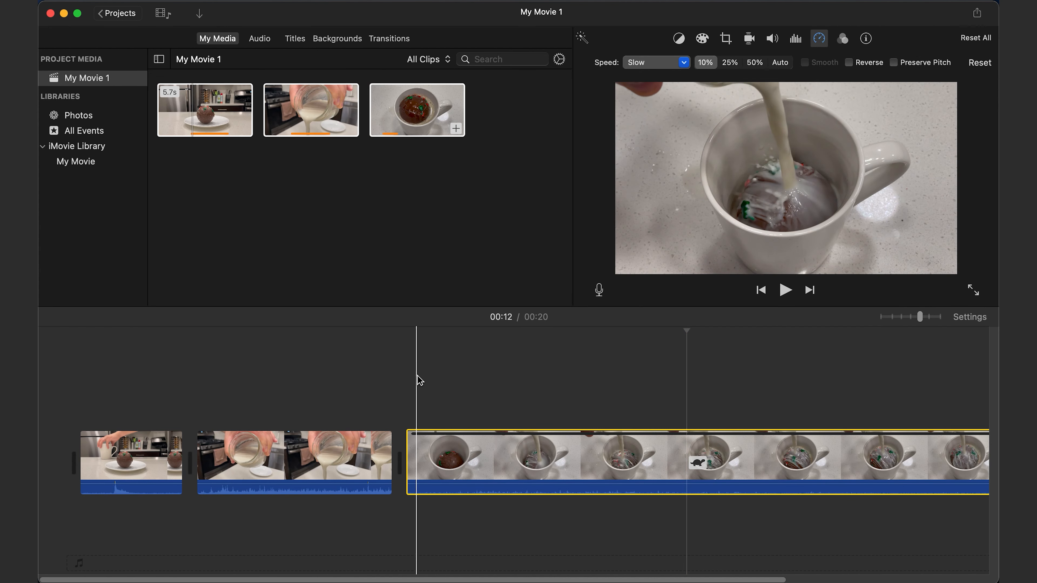
key("space")
key("space")
- Move the detached IMG_8899 audio so it starts and ends in line with the slowed clip above it
key("super+minus")
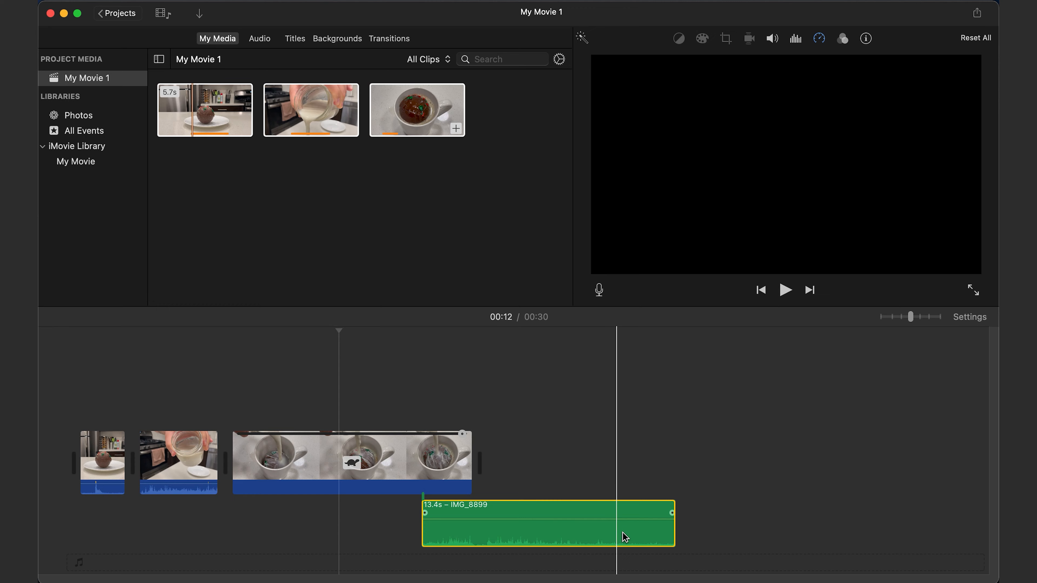
left_click_drag(613, 534, 421, 533)
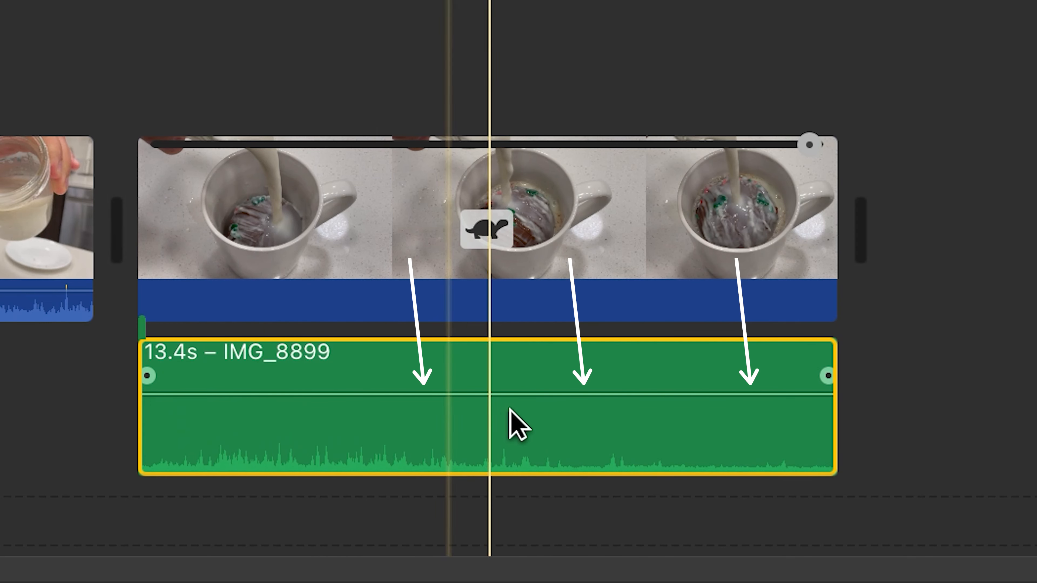
- Raise the detached IMG_8899 audio's volume, lower it well below its original level, and preview the result
mouse_move(695, 393)
left_mouse_down()
mouse_move(695, 267)
mouse_move(697, 291)
left_mouse_up()
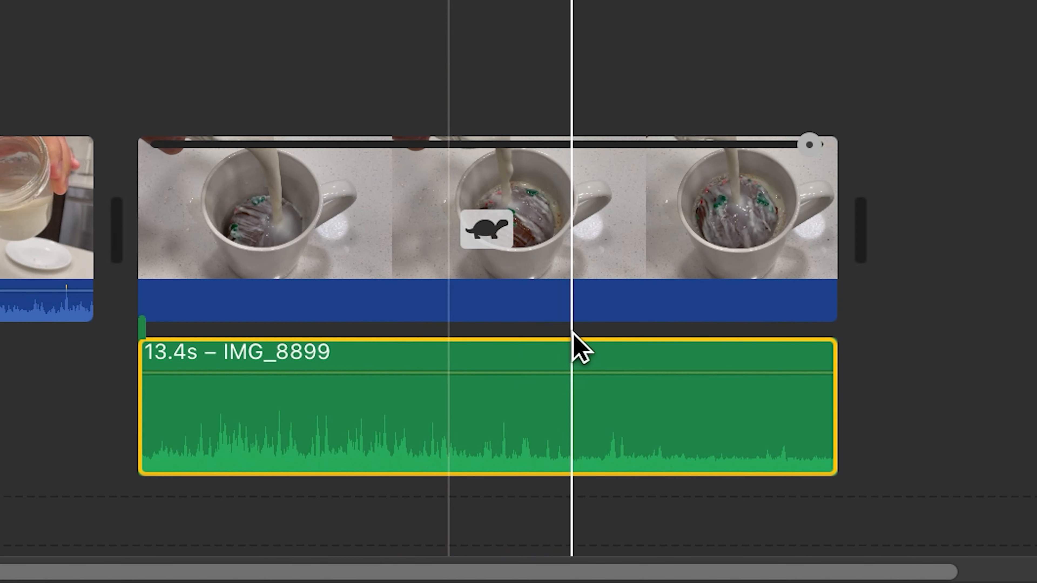
left_click(555, 367)
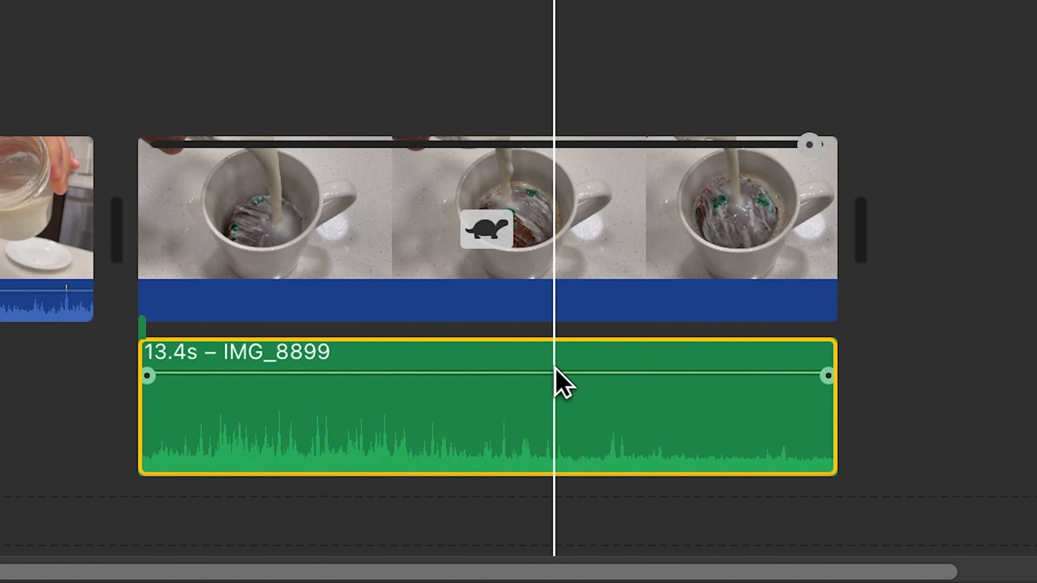
left_click_drag(554, 371, 554, 433)
key("space")
key("space")
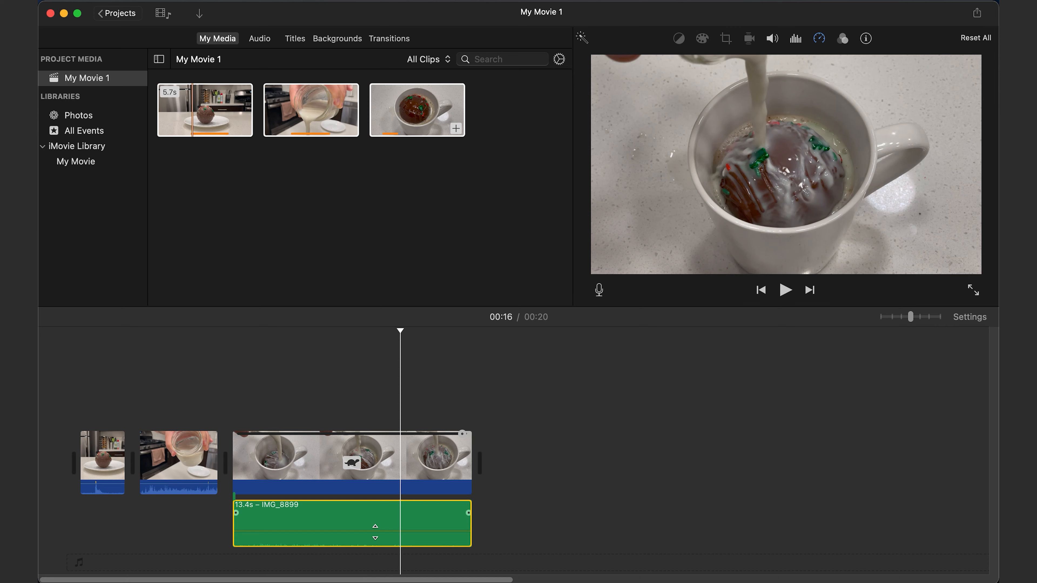
- Delete the detached IMG_8899 audio, then undo back to the slowed clip with its audio attached
key("Delete")
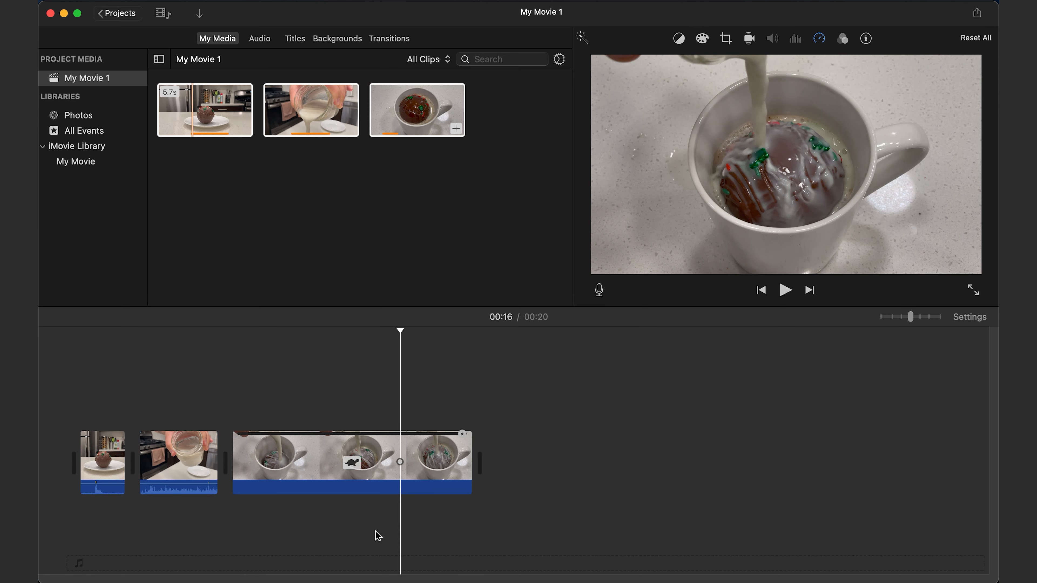
key("super+z")
key("super+z")
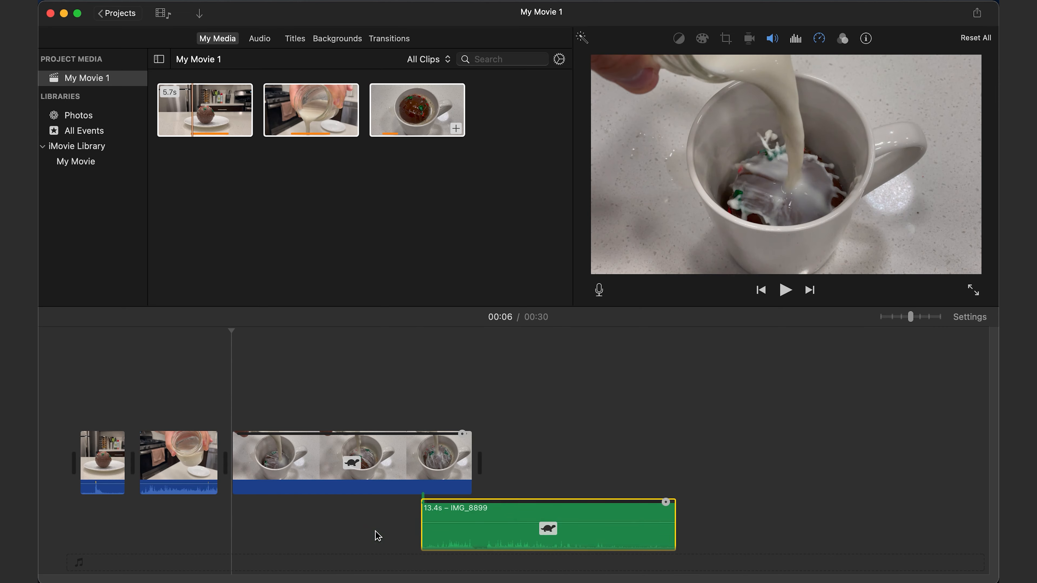
key("super+z")
key("super+z")
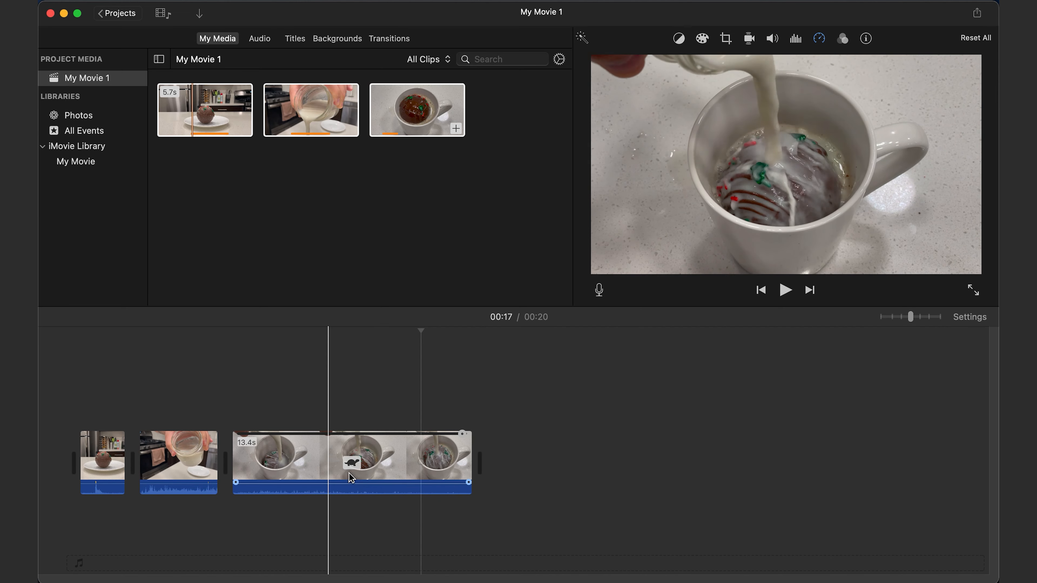
- Open the volume adjustment for the slowed third clip and start changing its level
left_click(407, 463)
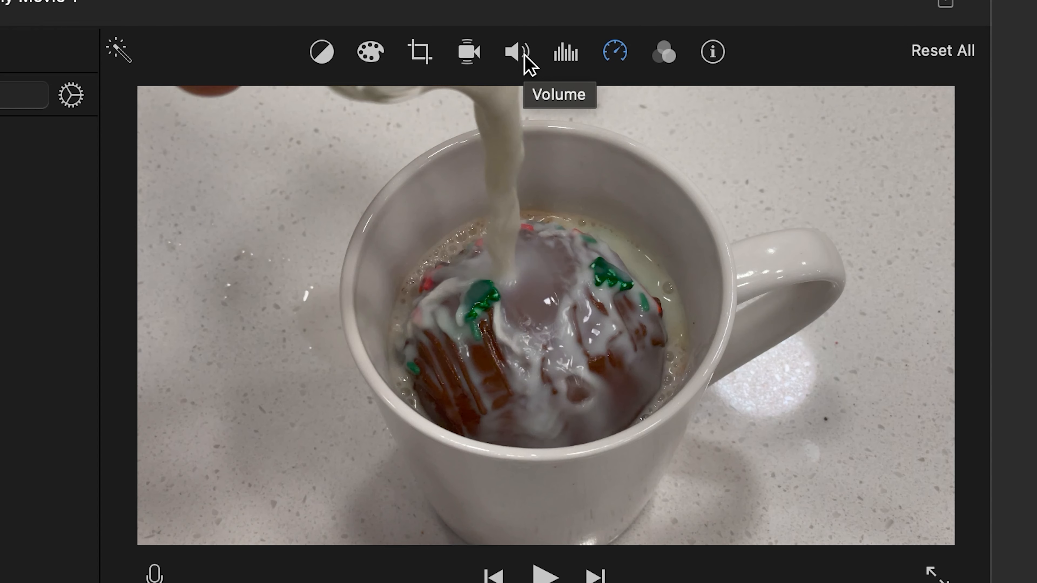
left_click(524, 57)
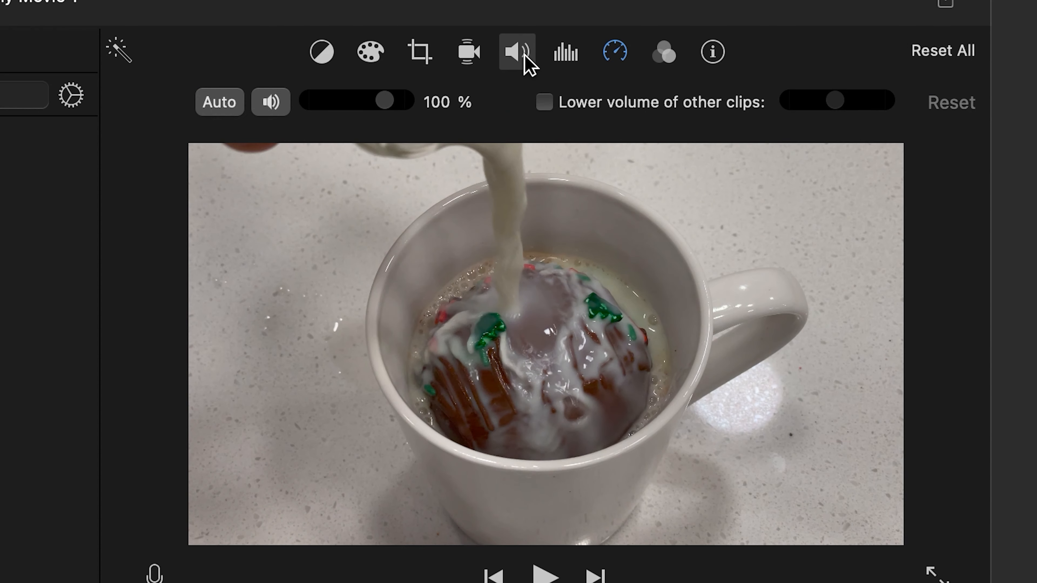
left_click(389, 99)
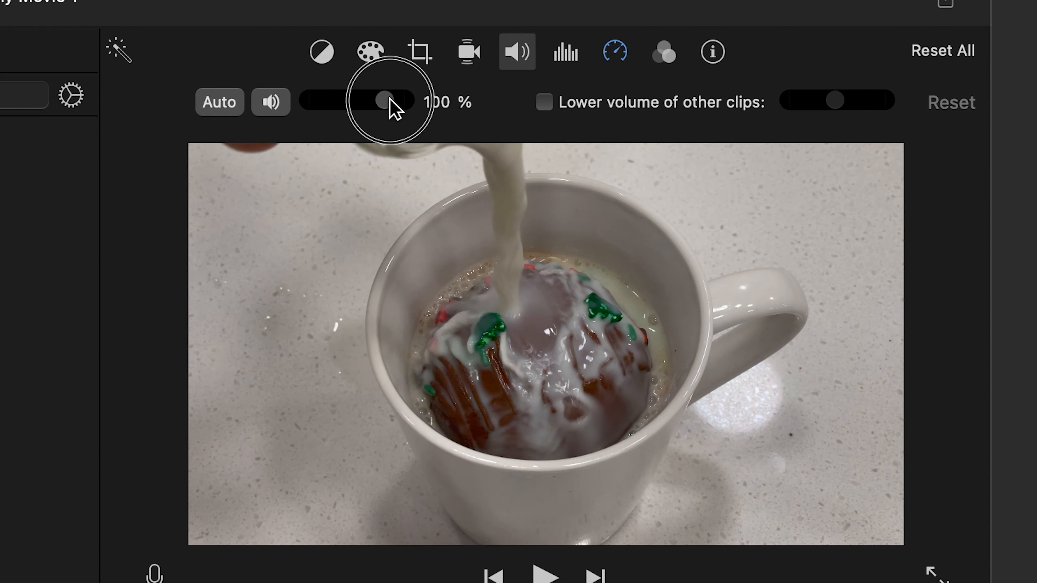